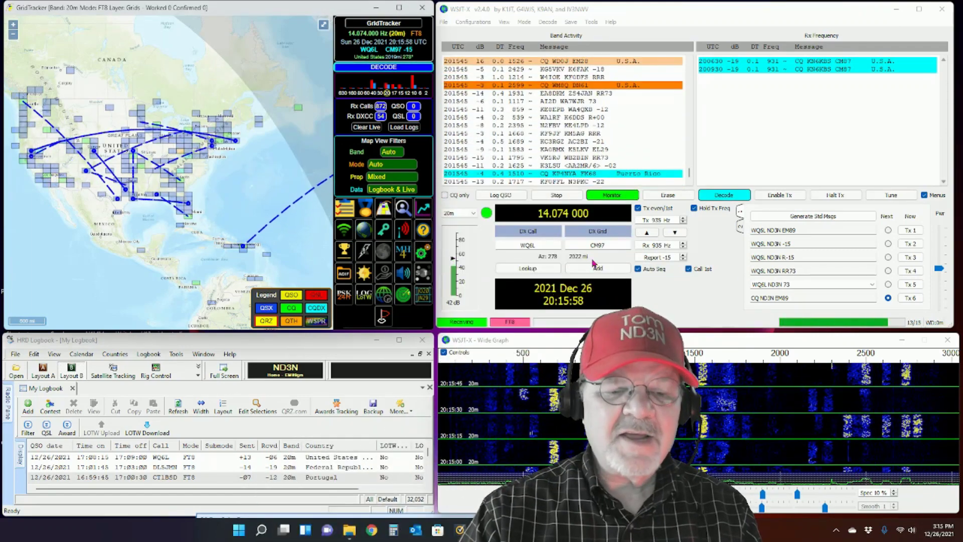
Step: Review the callsign lookup settings and choose the MicrosoftDavid-English(UnitedStates) text-to-speech voice in the audio settings
left_click(422, 252)
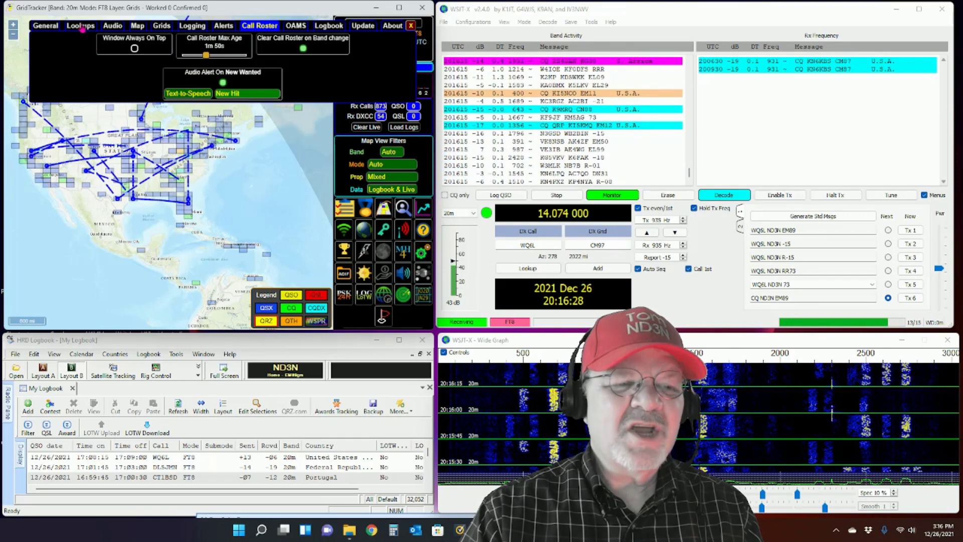
left_click(81, 26)
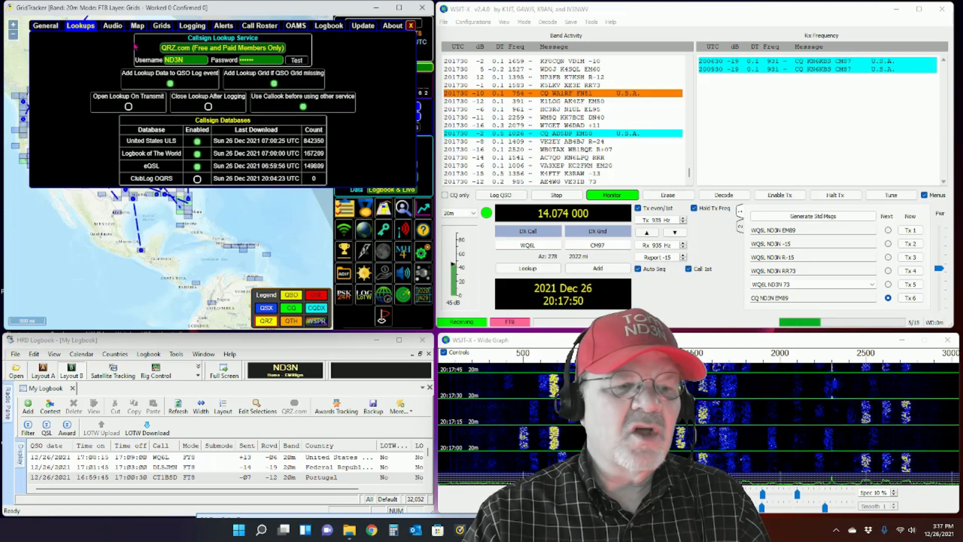
left_click(118, 28)
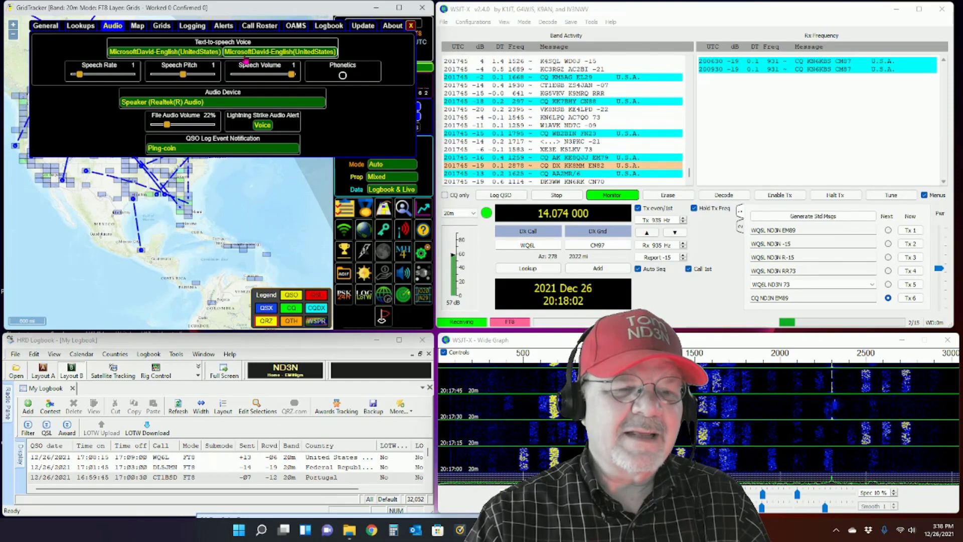
left_click(226, 55)
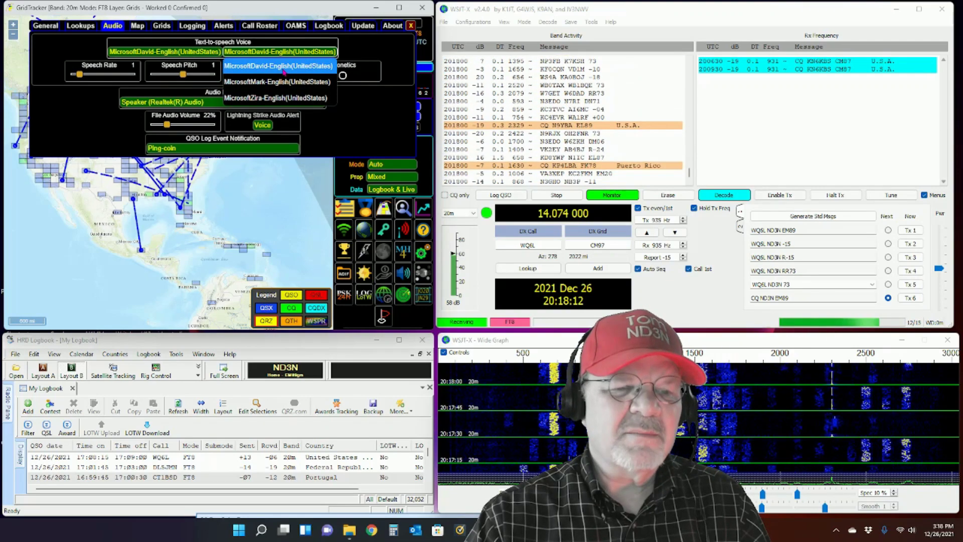
left_click(284, 71)
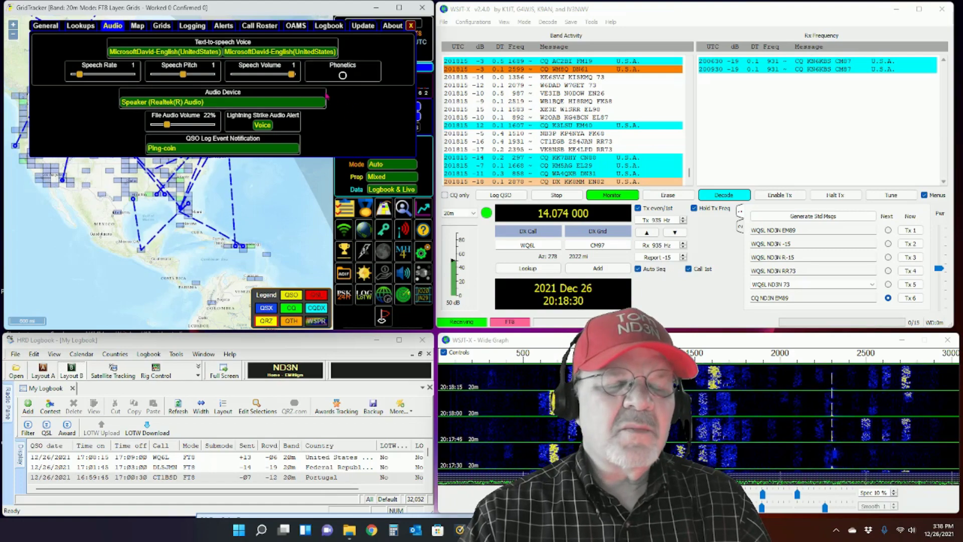
Step: Show the call roster settings, open the Call Roster and mark Callsign, Grid and DXCC as wanted
left_click(259, 25)
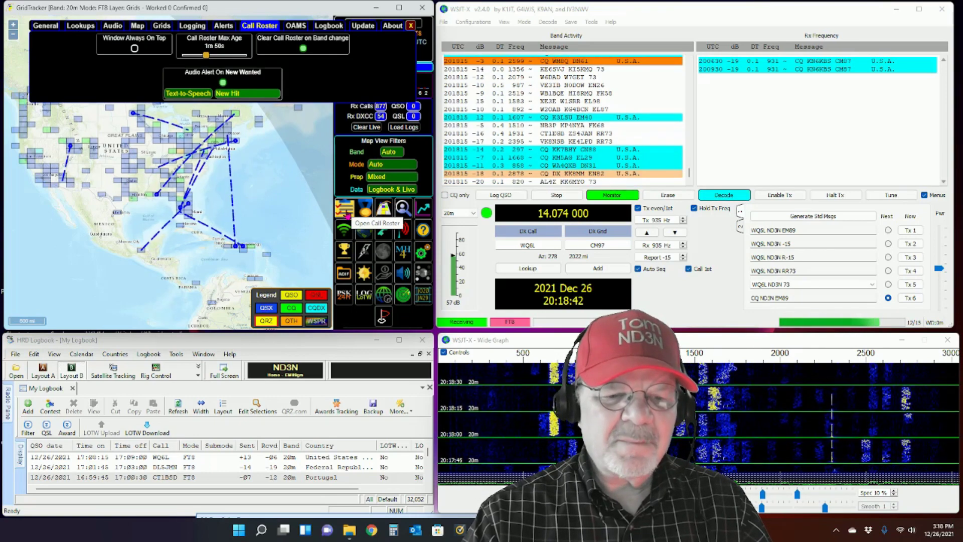
left_click(345, 209)
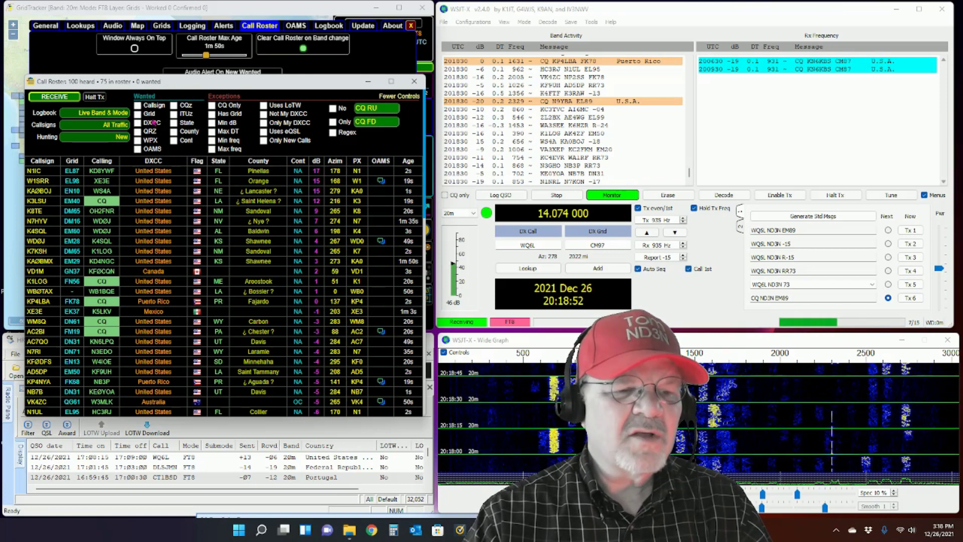
left_click(138, 105)
left_click(137, 113)
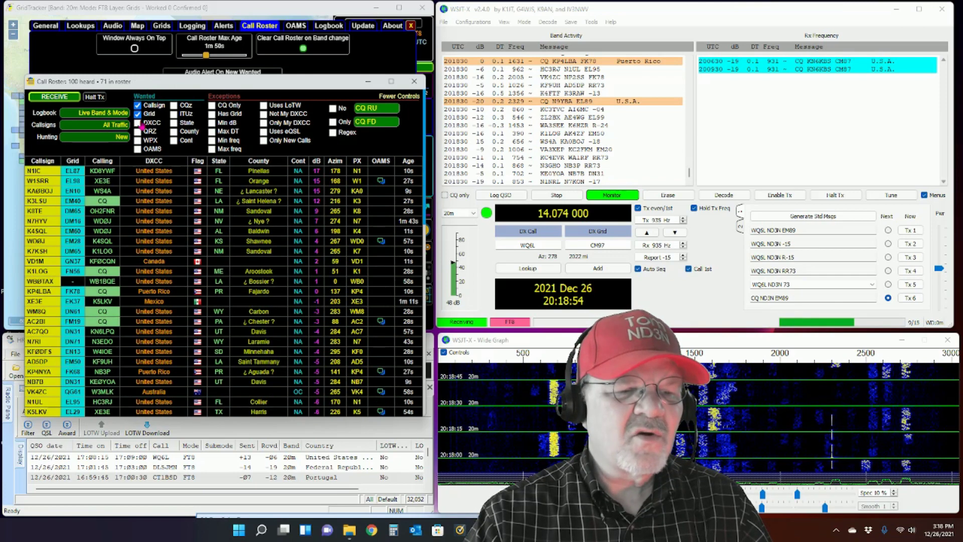
left_click(138, 124)
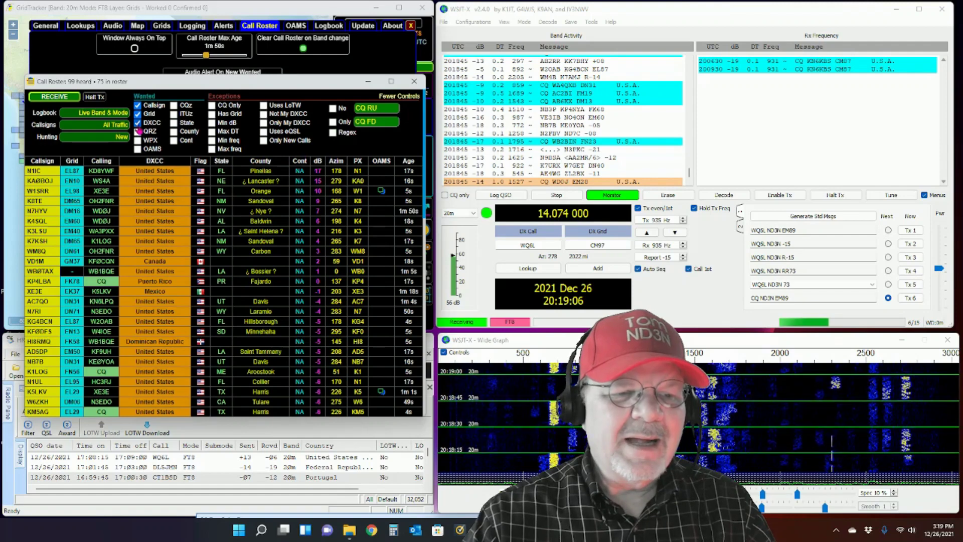
Step: Clear the DXCC, Grid and Callsign wanted criteria in the call roster
left_click(138, 123)
left_click(137, 114)
left_click(137, 104)
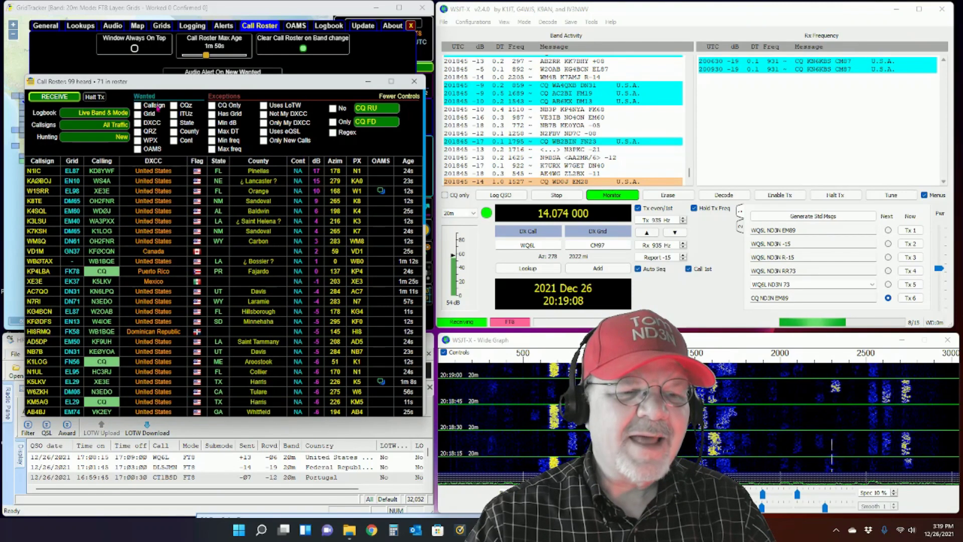
Step: Replace the spoken text of the audio alert on new wanted calls with a greeting containing the operator's nickname
left_click(223, 72)
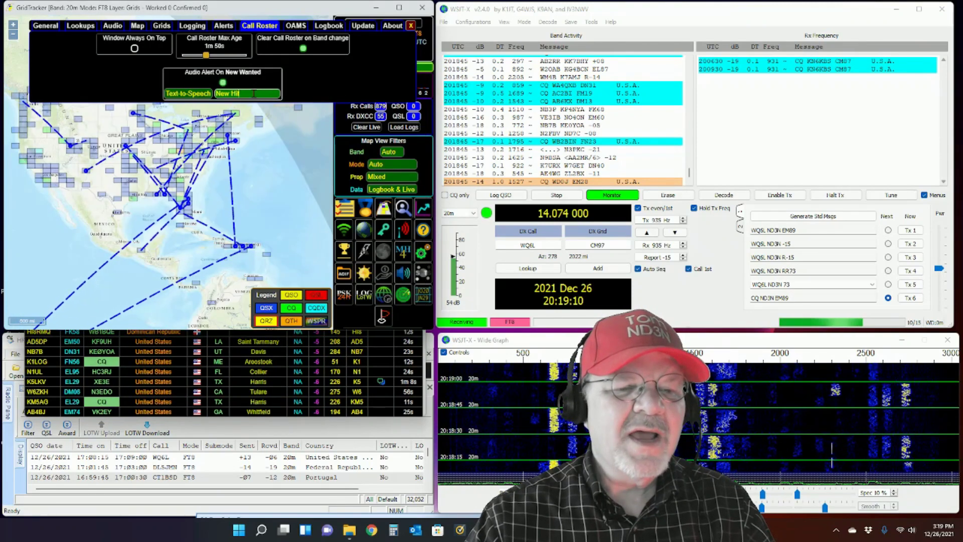
key("BackSpace")
key("BackSpace")
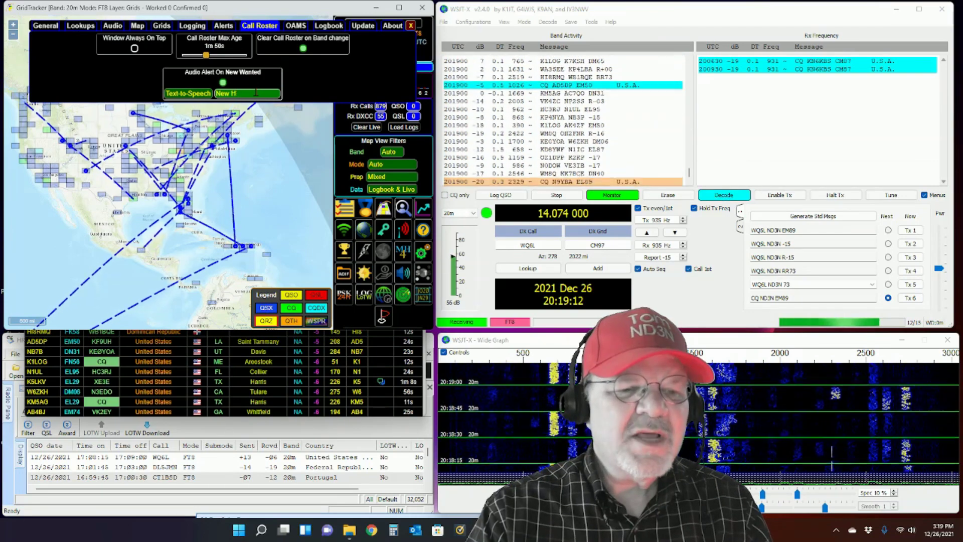
key("BackSpace")
key("BackSpace")
key("BackSpace")
key("BackSpace")
key("BackSpace")
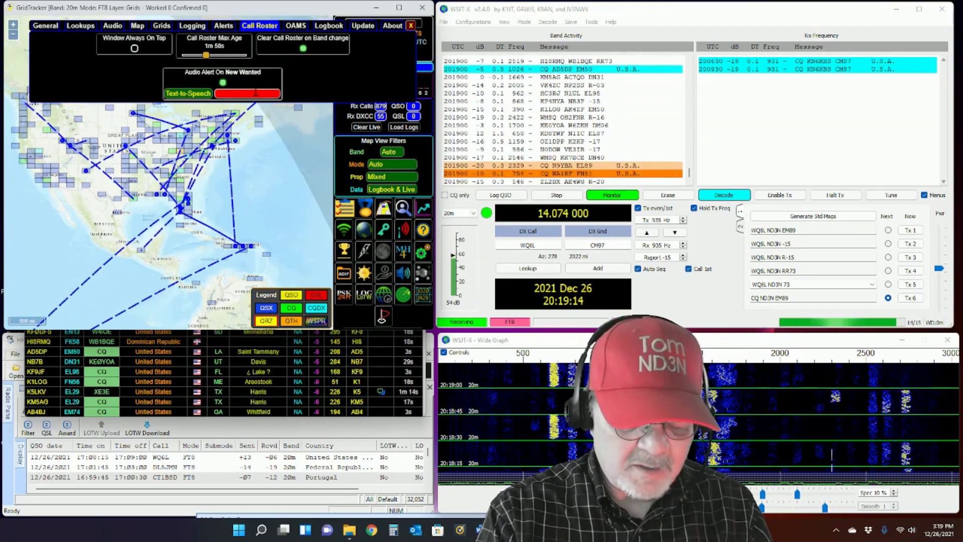
type("Hey Tomm")
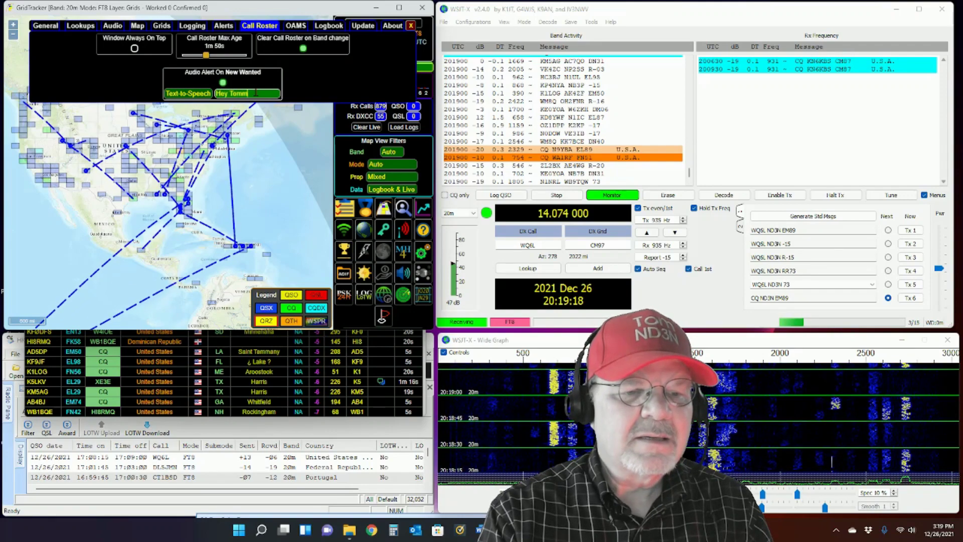
type("y Roy")
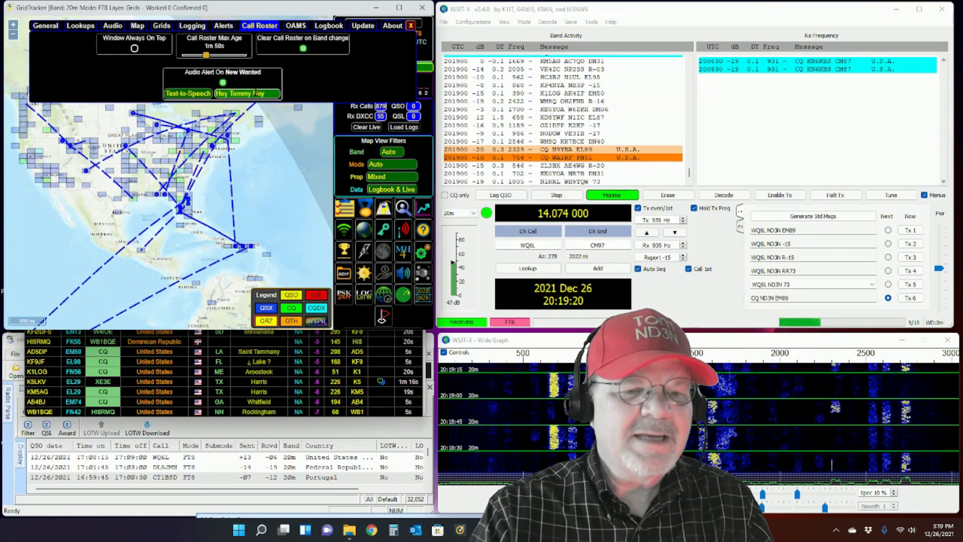
double_click(258, 94)
type("Boy")
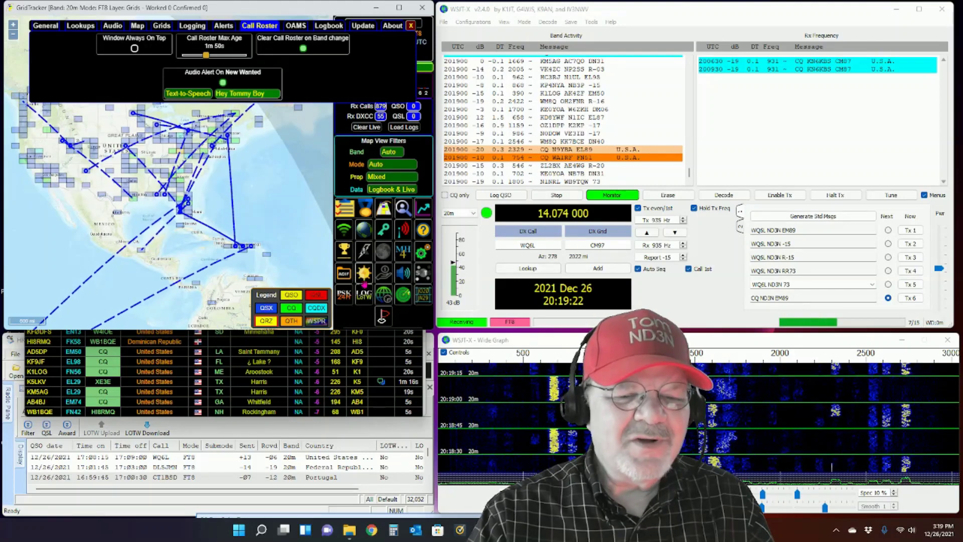
Step: Bring the call roster back up and select Callsign, Grid and DXCC as wanted to trigger the spoken alert
left_click(382, 316)
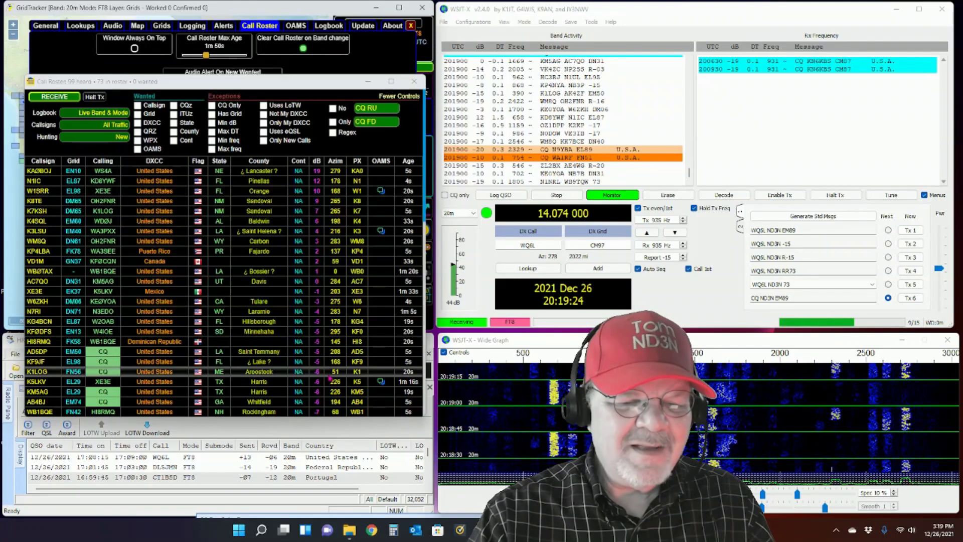
left_click(137, 105)
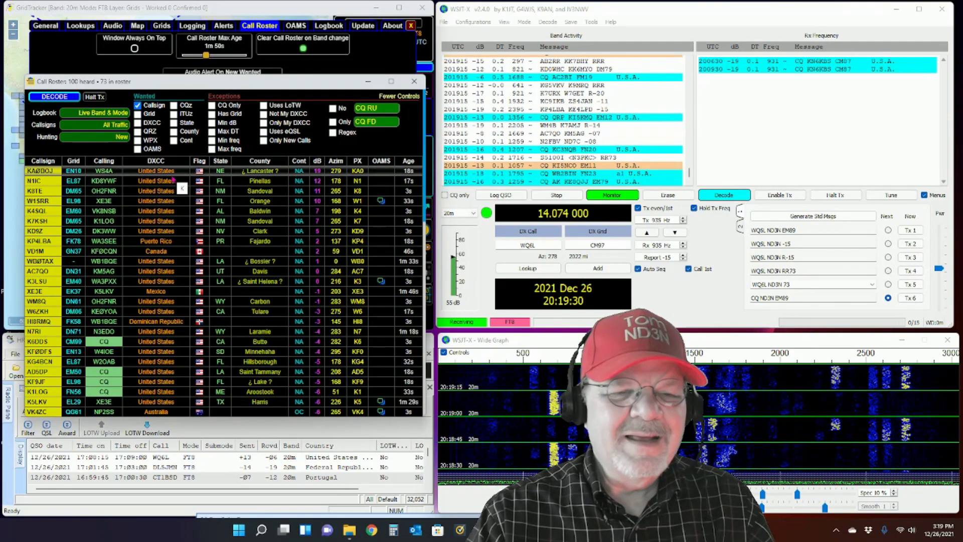
left_click(138, 113)
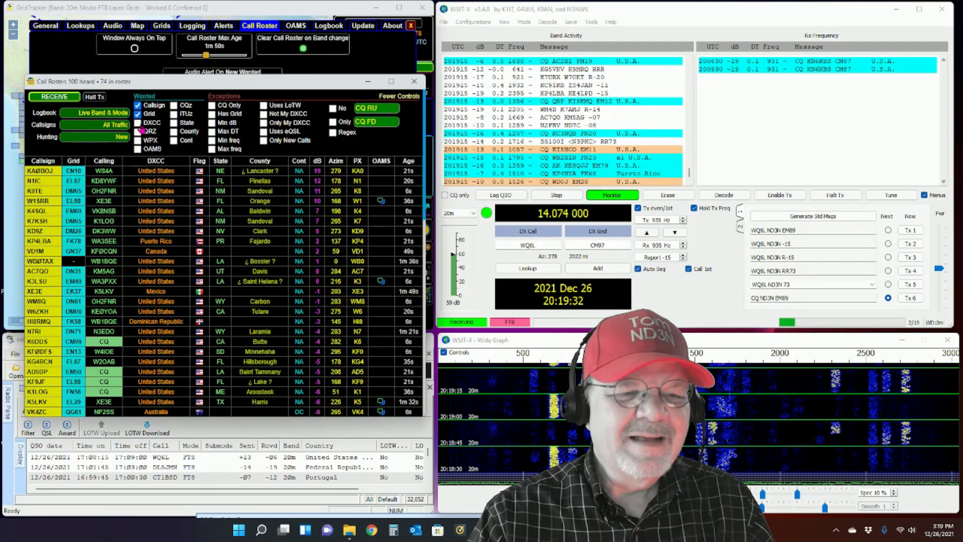
left_click(137, 122)
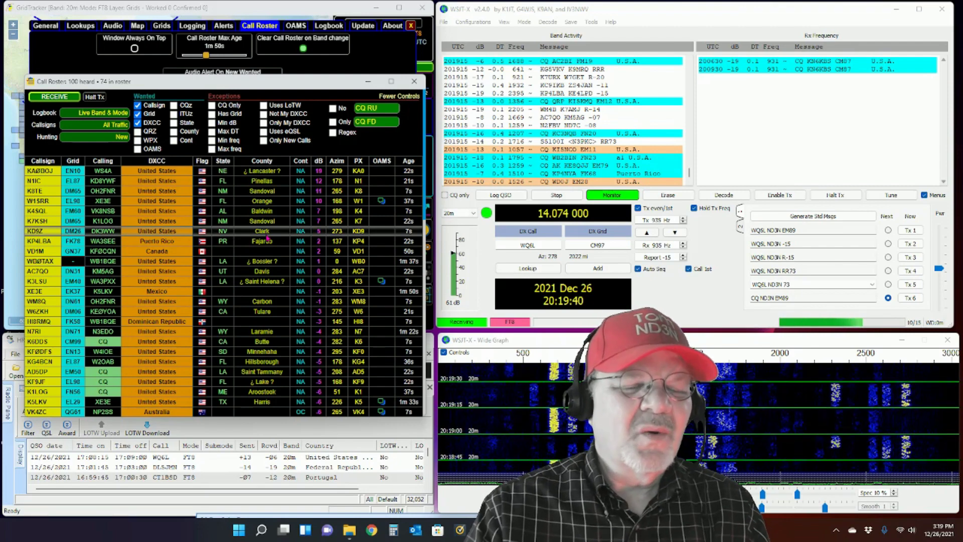
Step: Clear the wanted criteria, close the call roster and disable the audio alert on new wanted calls
left_click(138, 104)
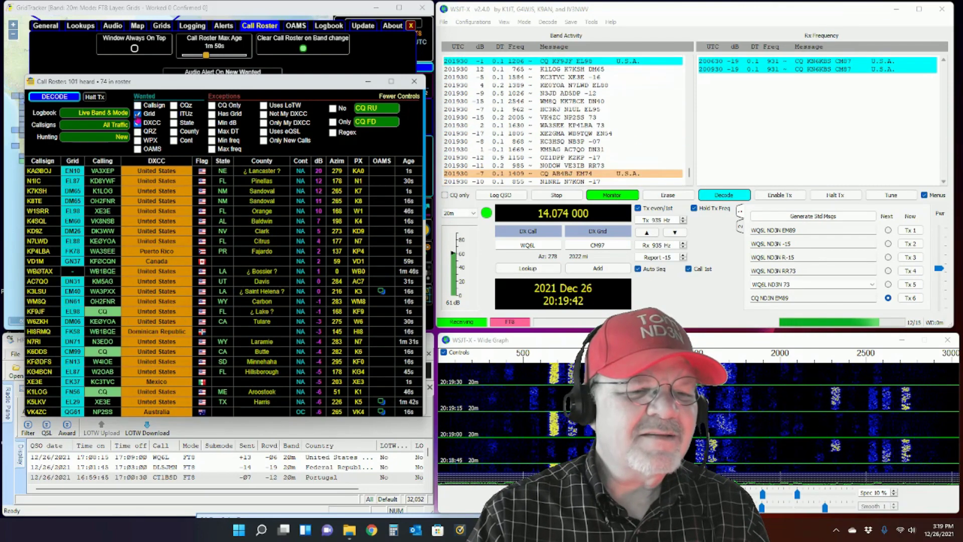
left_click(137, 113)
left_click(137, 131)
left_click(138, 122)
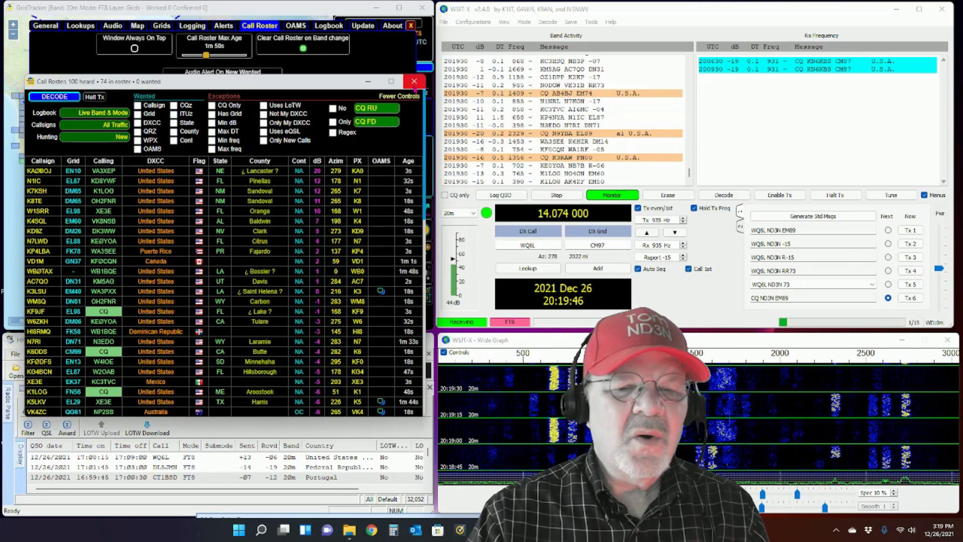
left_click(415, 81)
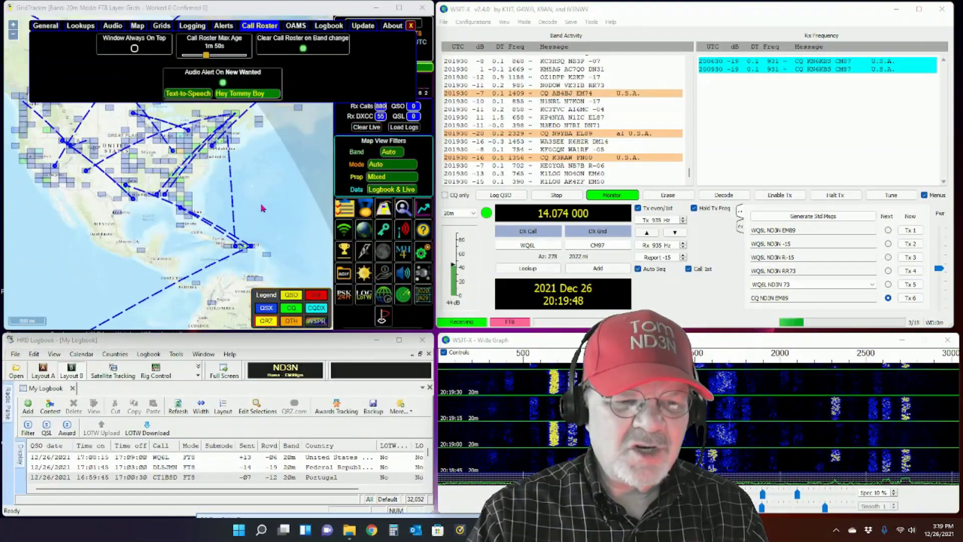
left_click(223, 82)
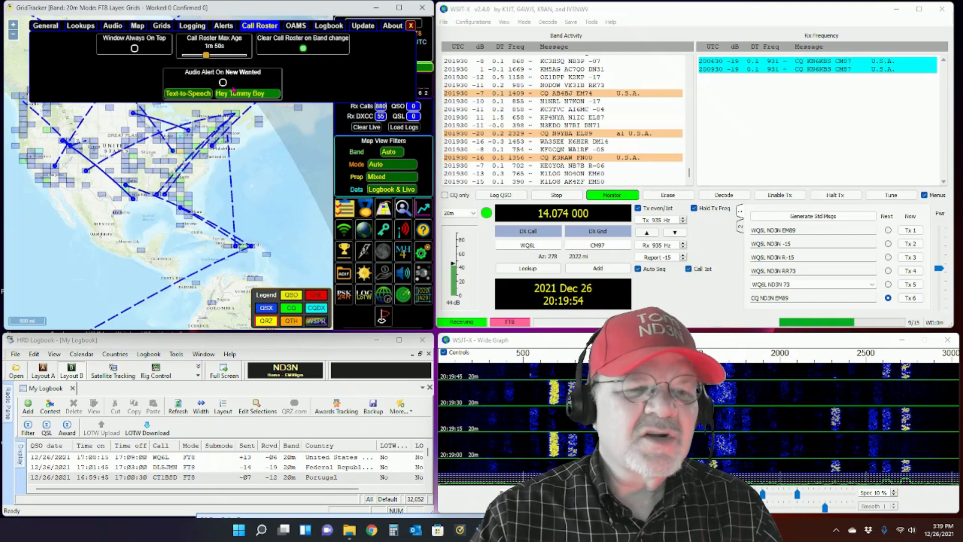
Step: Change the Grid audio alert's text-to-speech value to "look for grid" in the alert settings
left_click(226, 27)
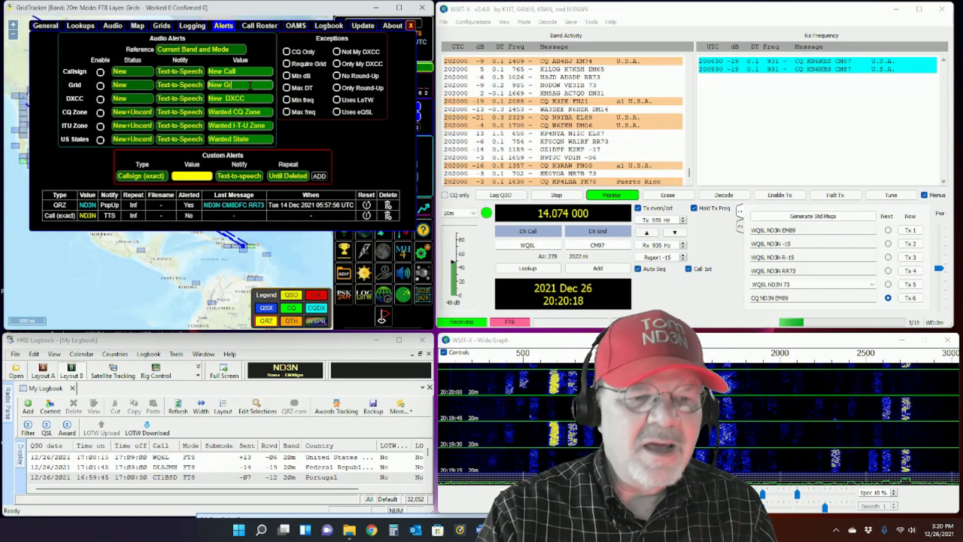
key("BackSpace")
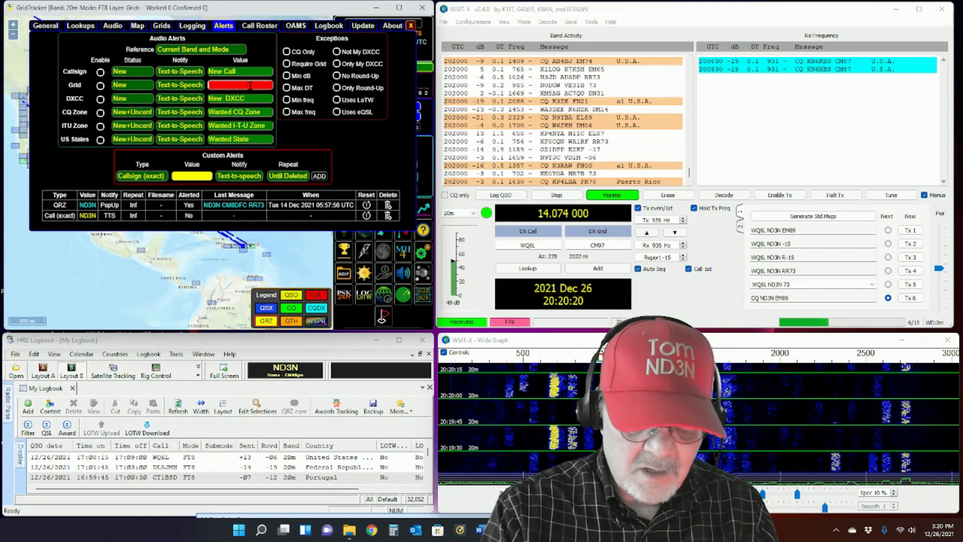
type("look")
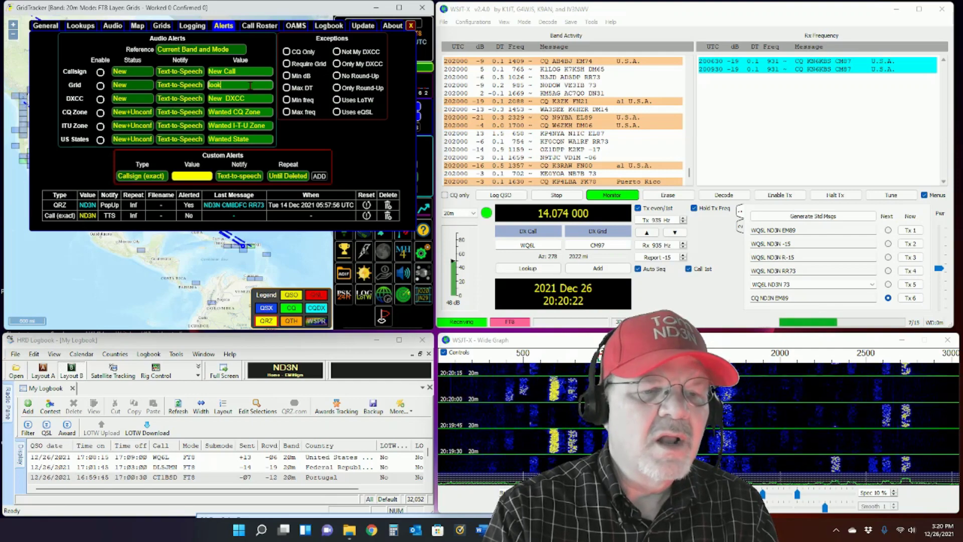
type(" for ne")
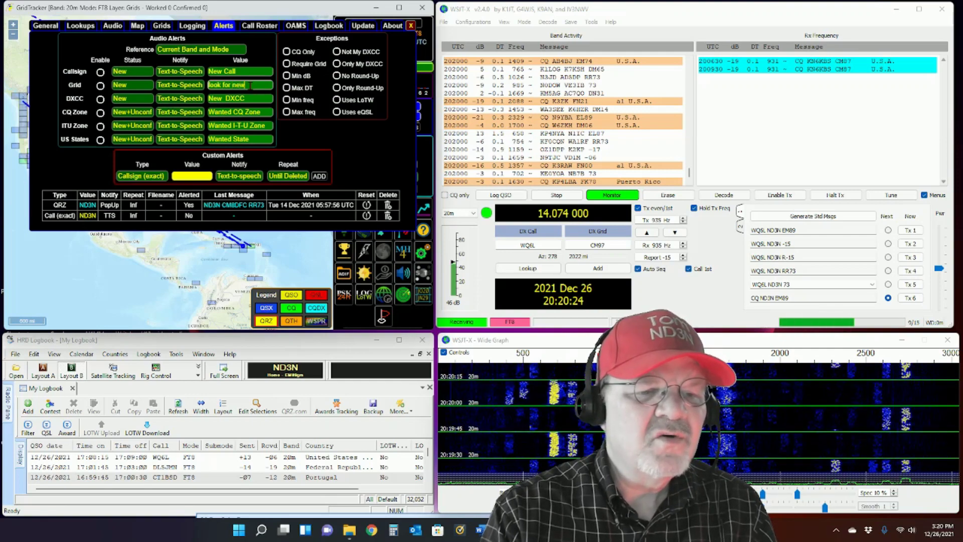
type("w")
key("BackSpace")
key("BackSpace")
key("BackSpace")
type("grid")
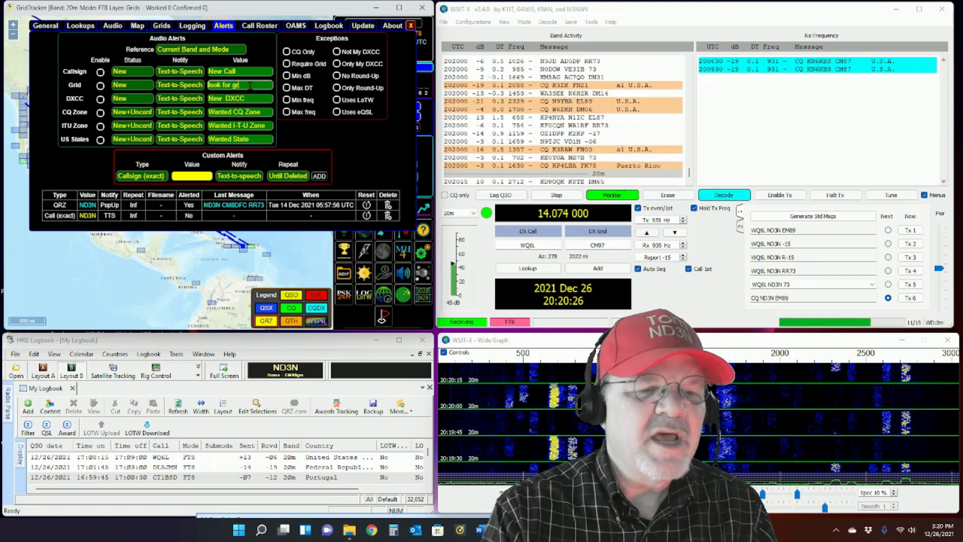
left_click(317, 137)
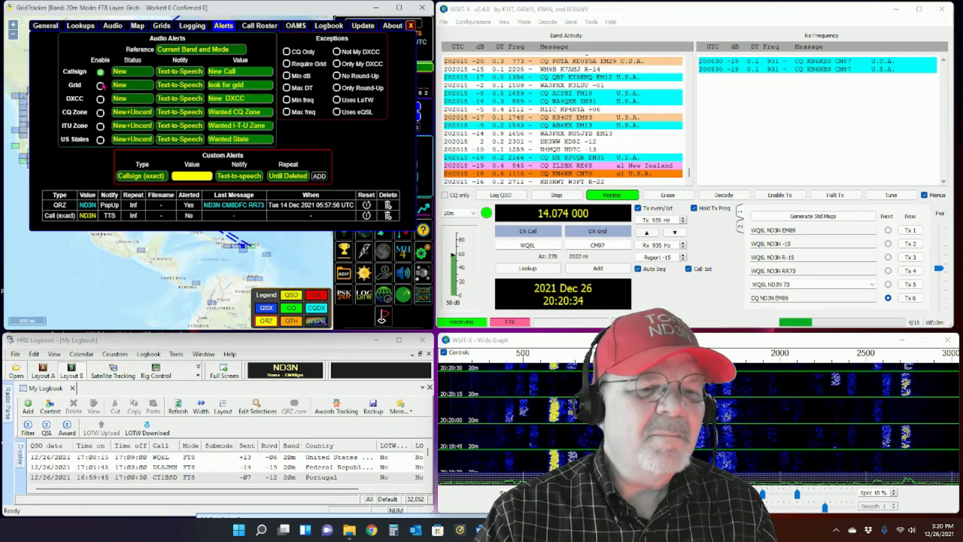
Step: Enable the Callsign, Grid and DXCC audio alerts
left_click(100, 85)
left_click(100, 99)
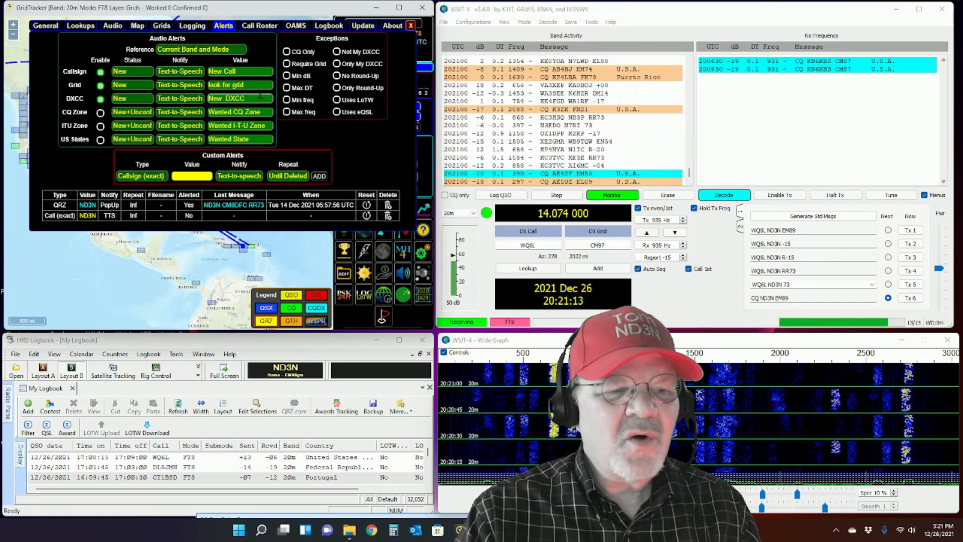
Step: Disable the Callsign, Grid and DXCC audio alerts
left_click(100, 72)
left_click(101, 86)
left_click(101, 99)
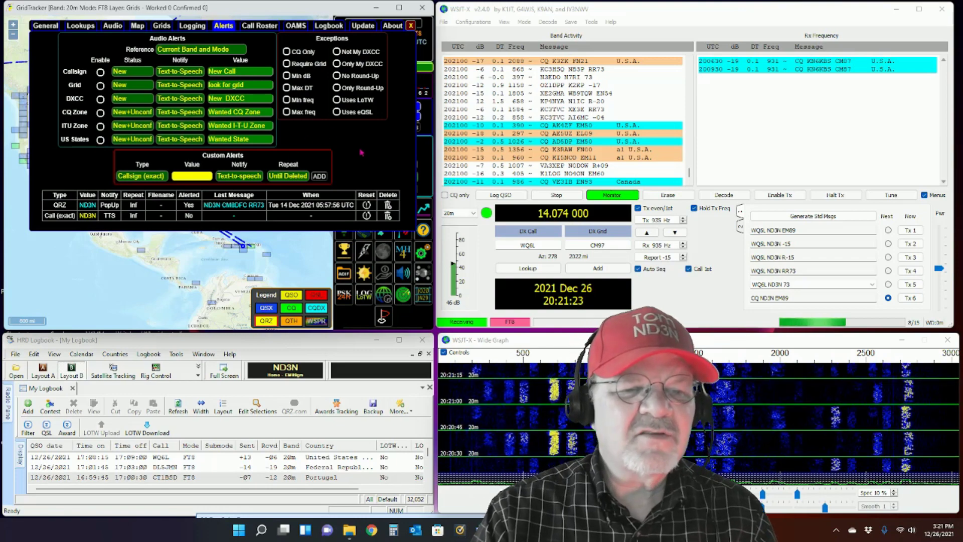
Step: Try the Min dB exception for the audio alerts, turn it off again and close the settings
left_click(288, 76)
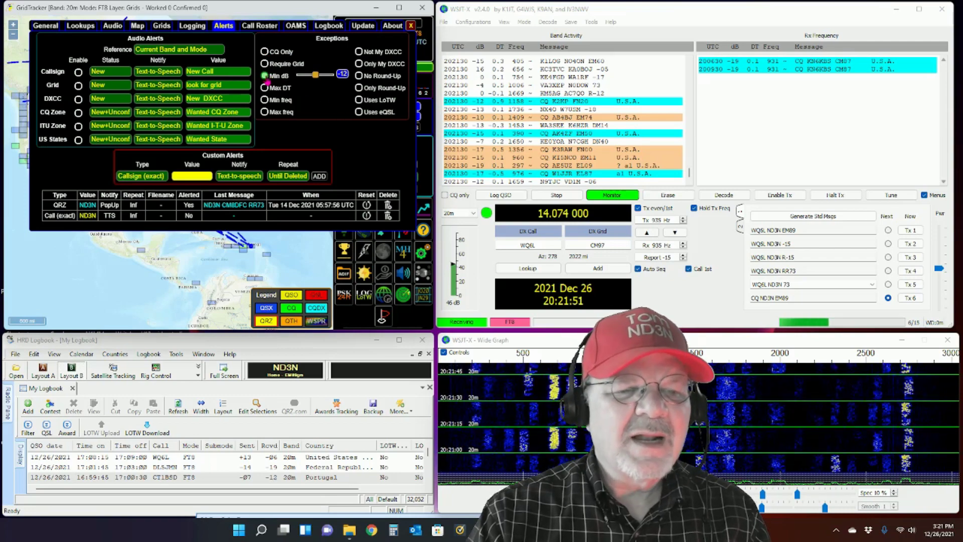
left_click(264, 76)
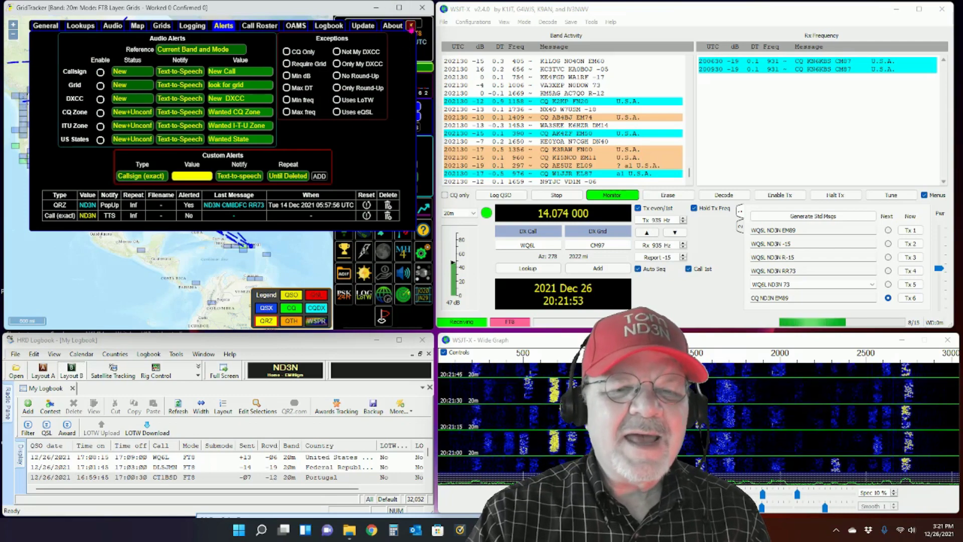
left_click(411, 26)
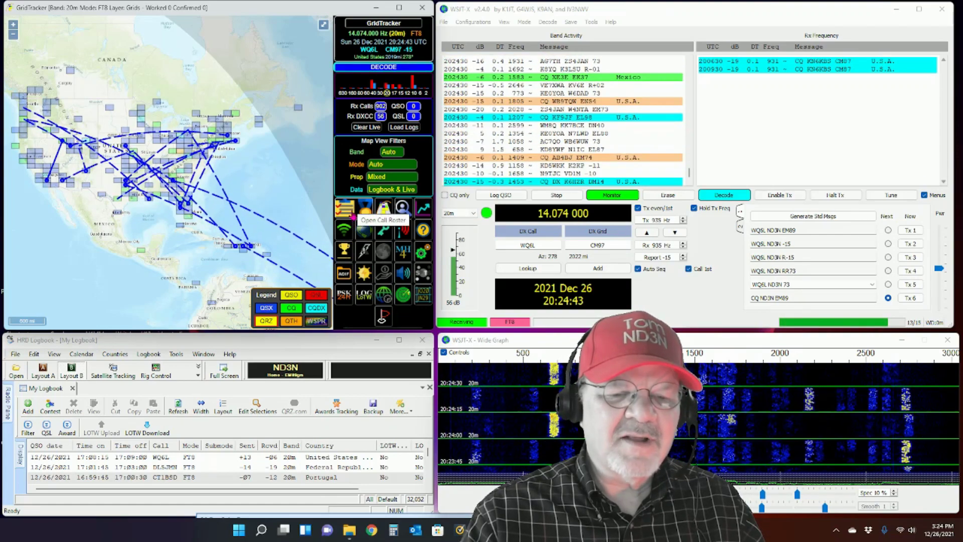
Step: Open the call roster, enable its Min dB exception and look through the filtered stations
left_click(347, 209)
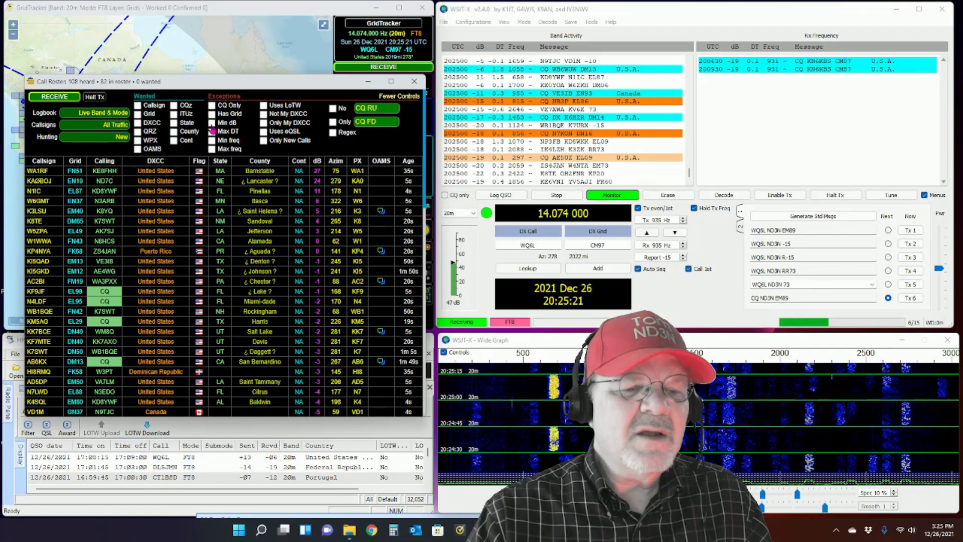
left_click(212, 123)
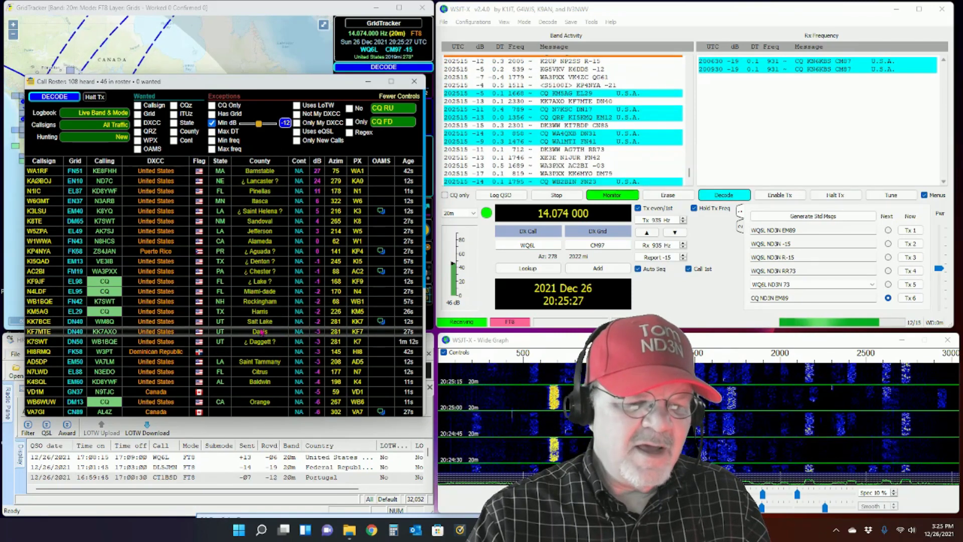
scroll(271, 344, "down", 5)
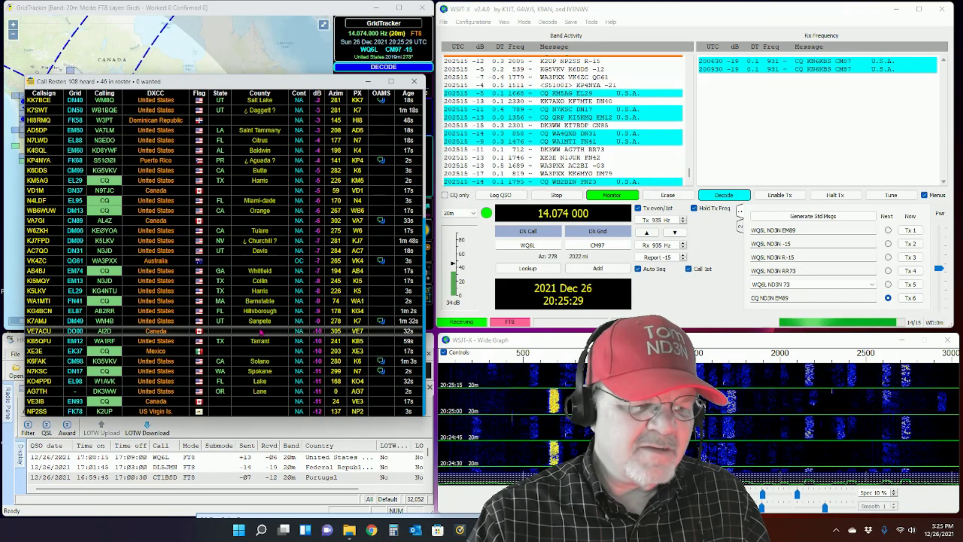
scroll(260, 332, "up", 5)
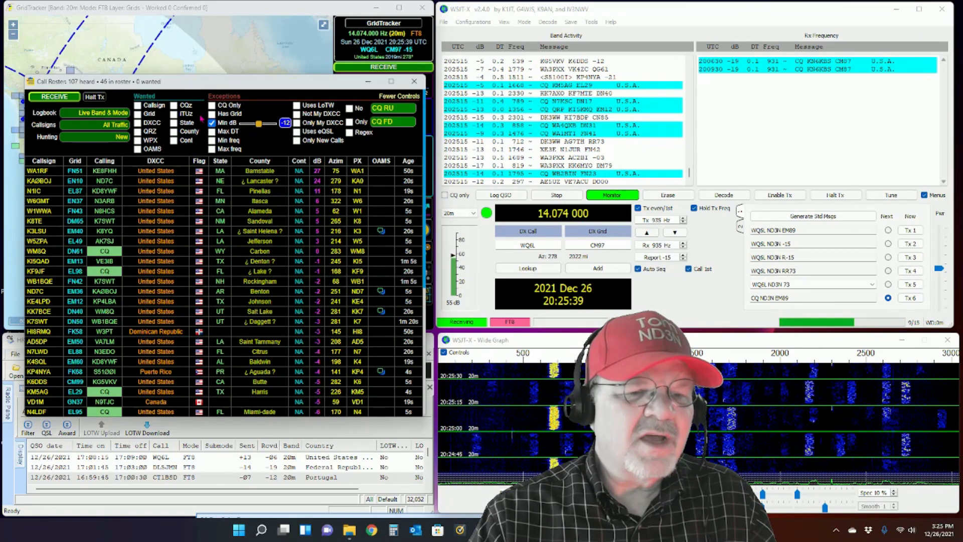
Step: Restrict both the call roster and the WSJT-X band activity list to CQ calls only
left_click(212, 106)
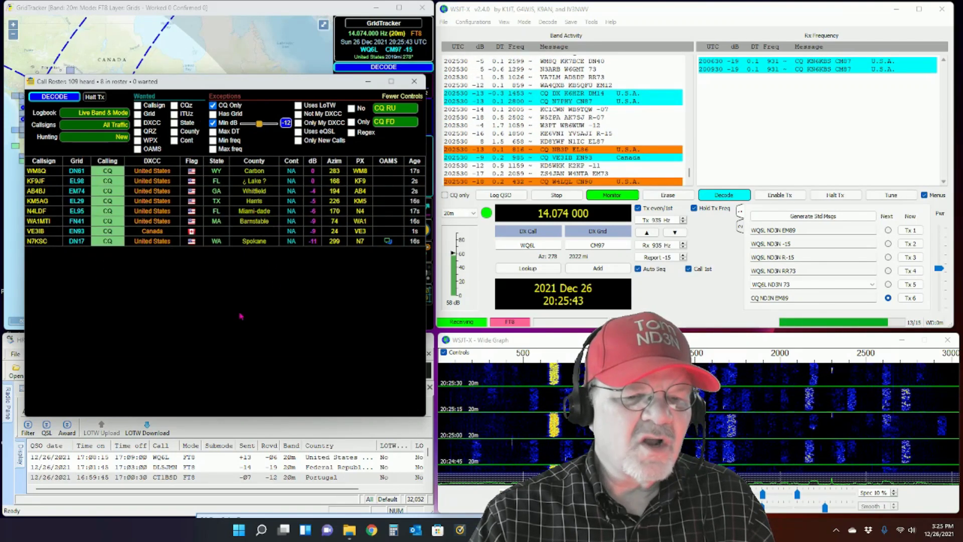
left_click(445, 195)
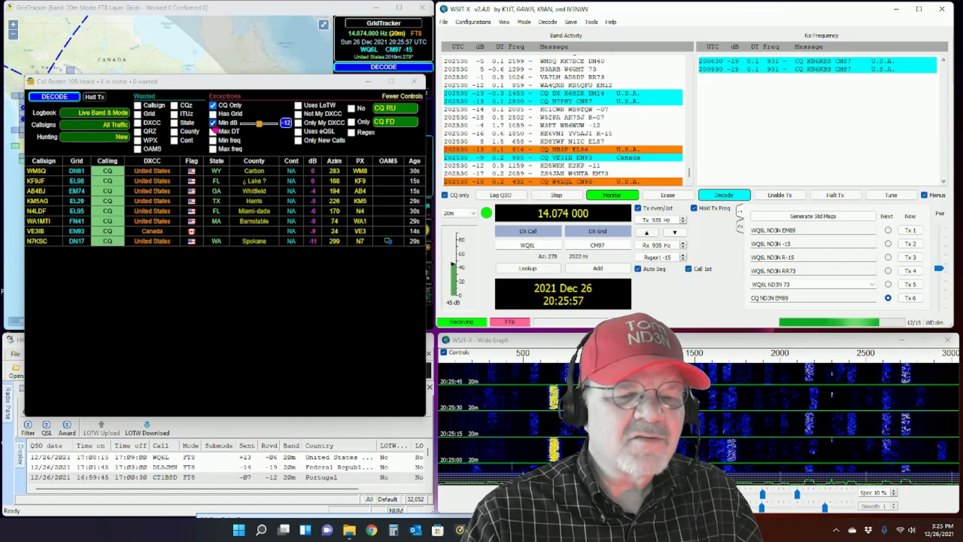
Step: Switch the roster's Min dB exception off and on again, and set its threshold to -15
left_click(213, 123)
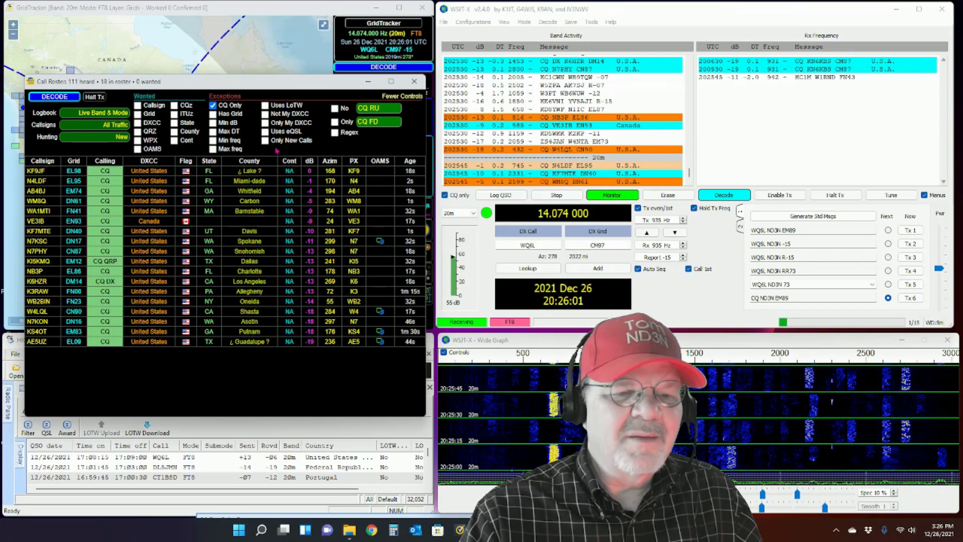
left_click(213, 123)
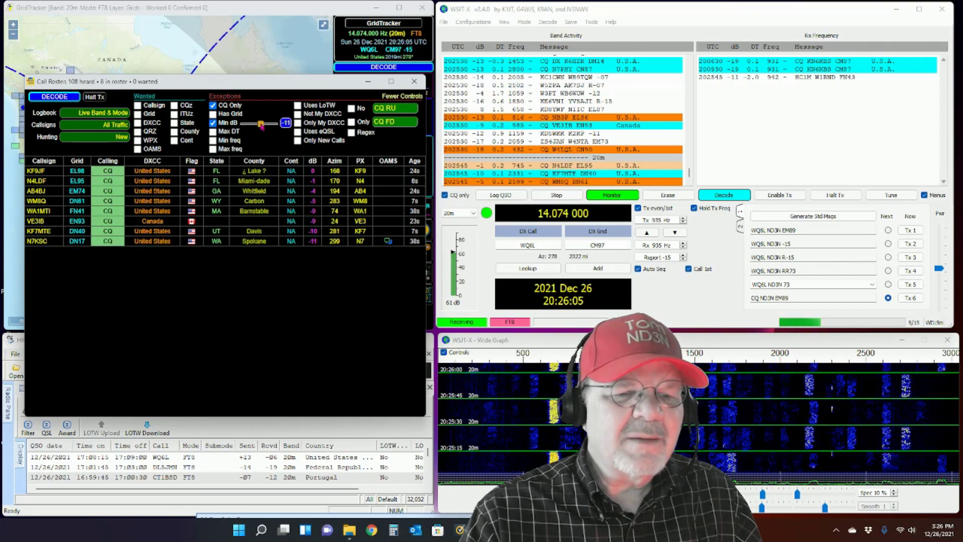
left_click_drag(261, 127, 258, 129)
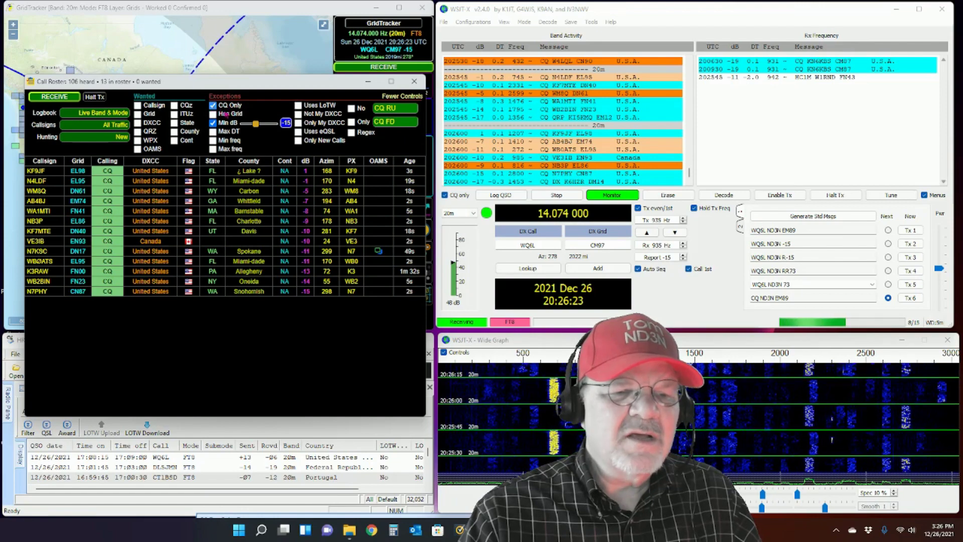
Step: Try the Has Grid exception in the call roster in place of CQ Only, and restore the CQ Only filter
left_click(213, 106)
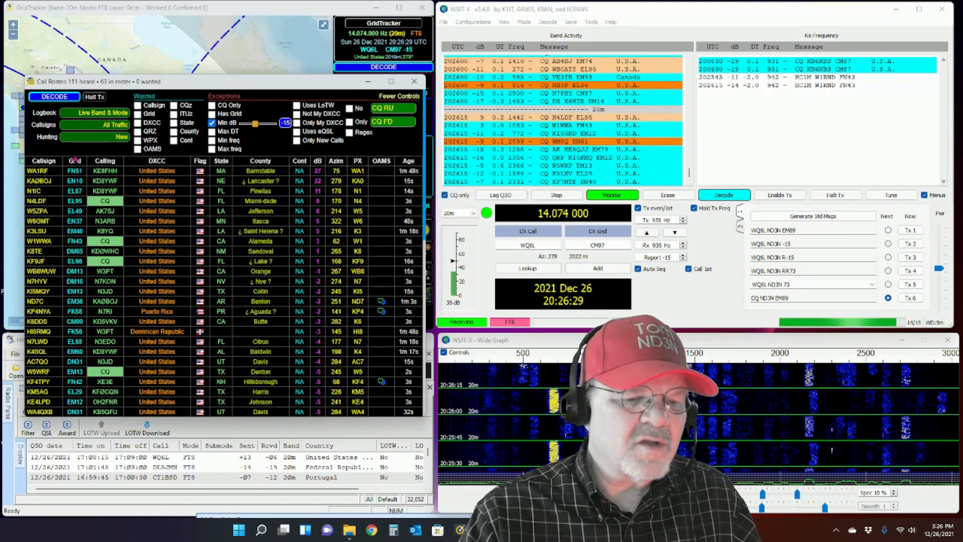
left_click(211, 115)
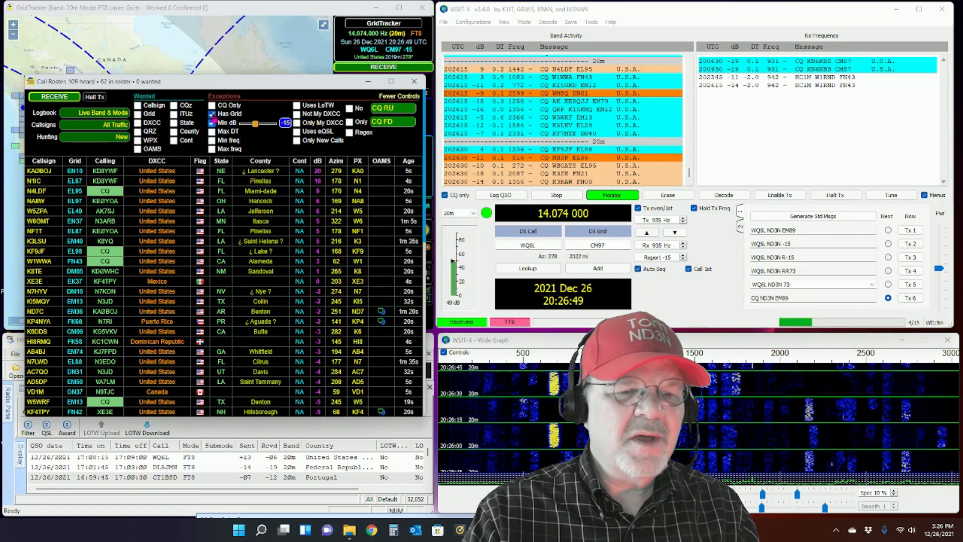
left_click(212, 105)
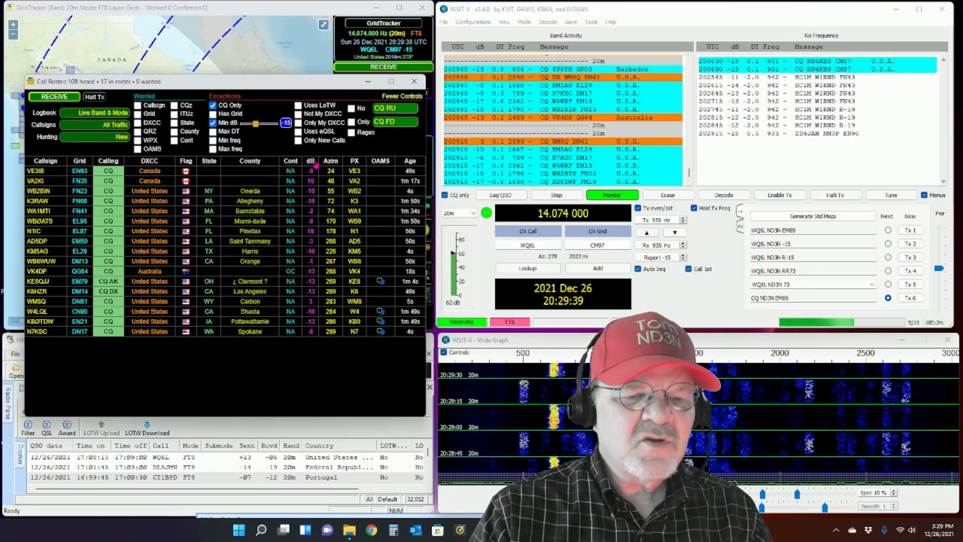
Step: Sort the call roster by dB with the strongest signals first
left_click(309, 160)
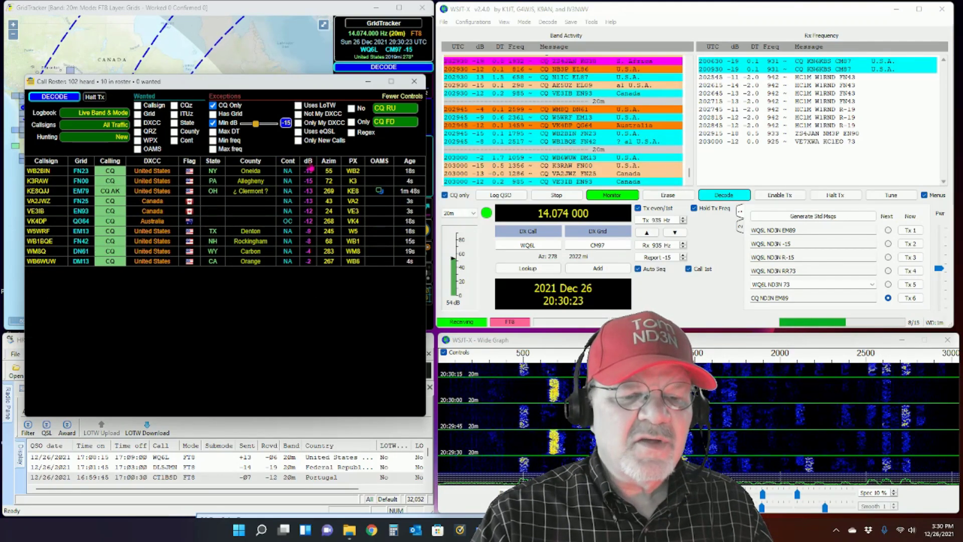
left_click(310, 161)
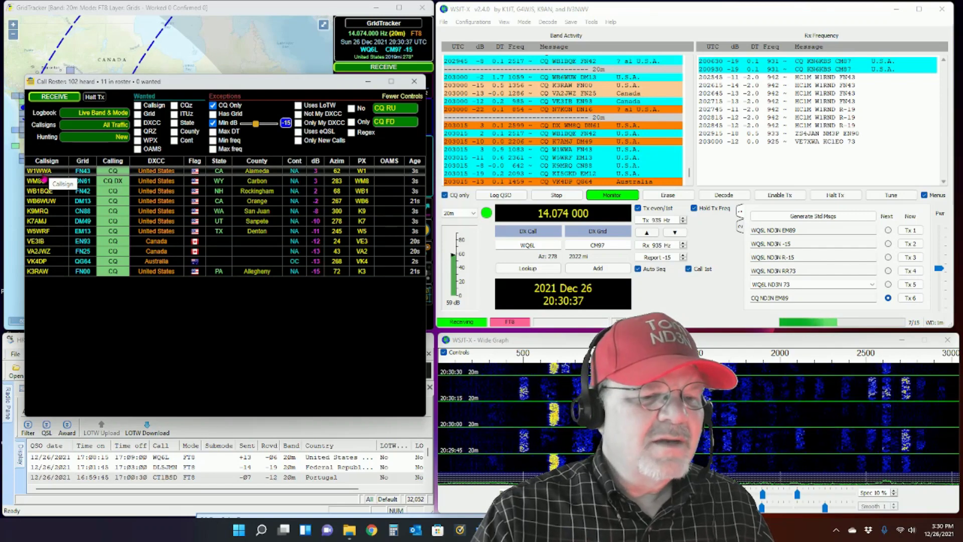
Step: Start calling the strongest CQ station in the call roster and close the roster
left_click(43, 173)
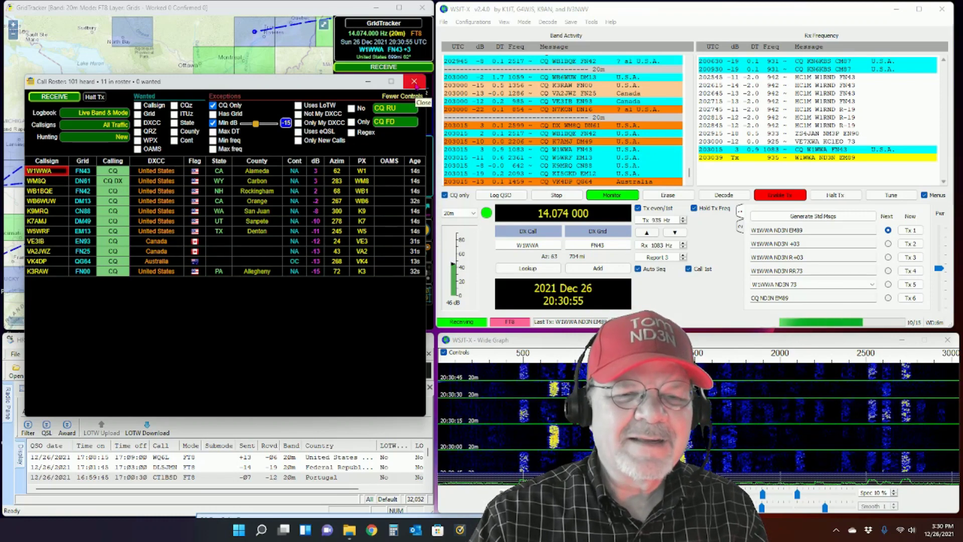
left_click(414, 82)
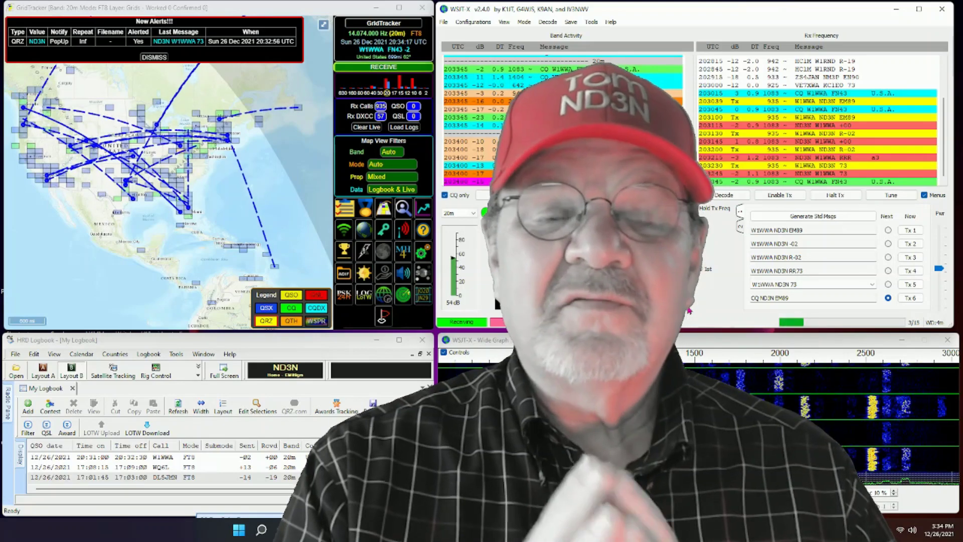